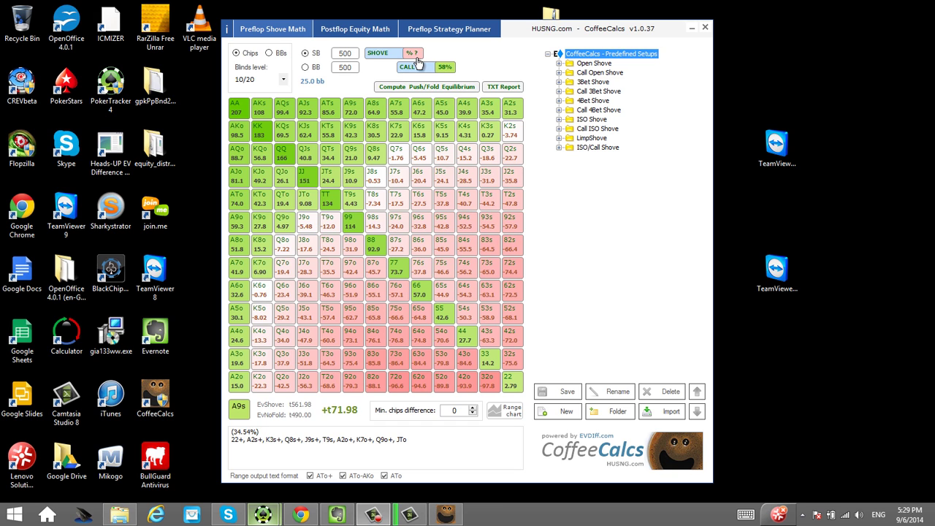
# Review the SB shove range chart and T8o's Hand EV chart, then show stacks and EVs in big blinds.
pyautogui.click(511, 412)
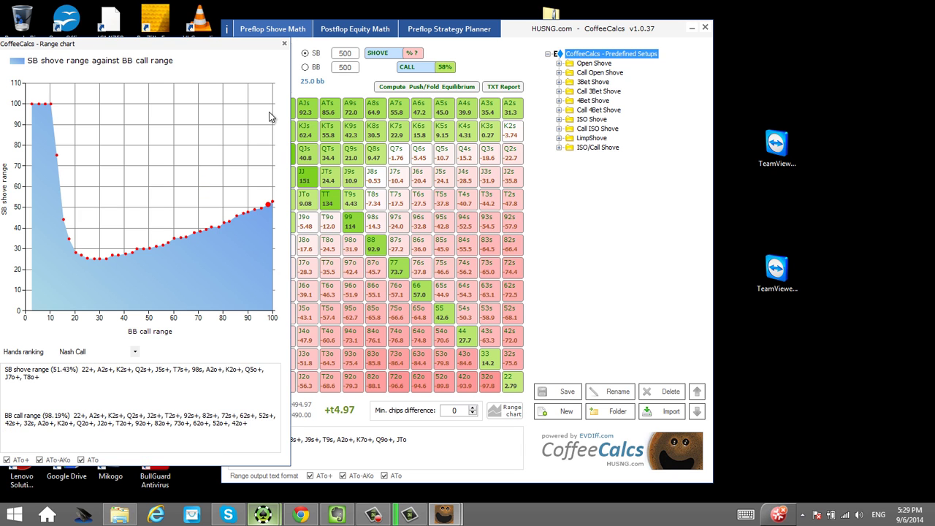
pyautogui.click(285, 44)
pyautogui.rightClick(324, 238)
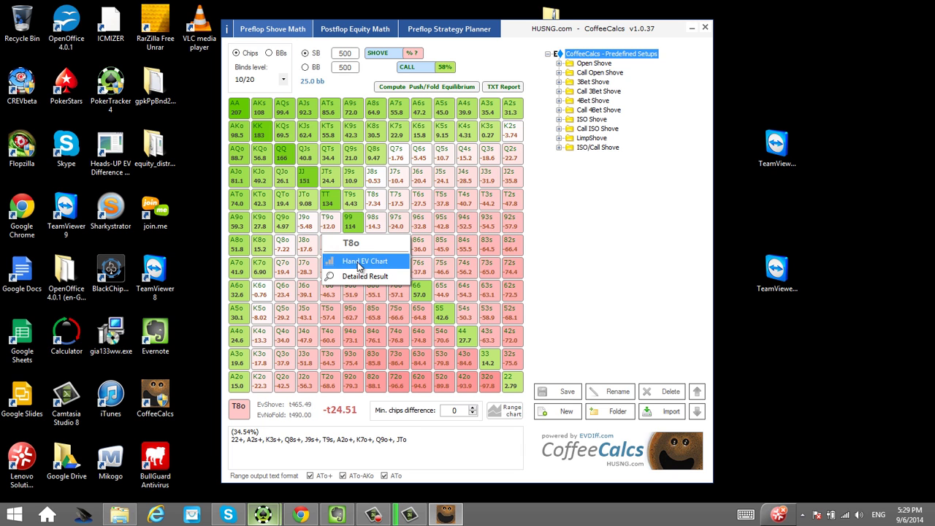
pyautogui.click(358, 261)
pyautogui.click(284, 45)
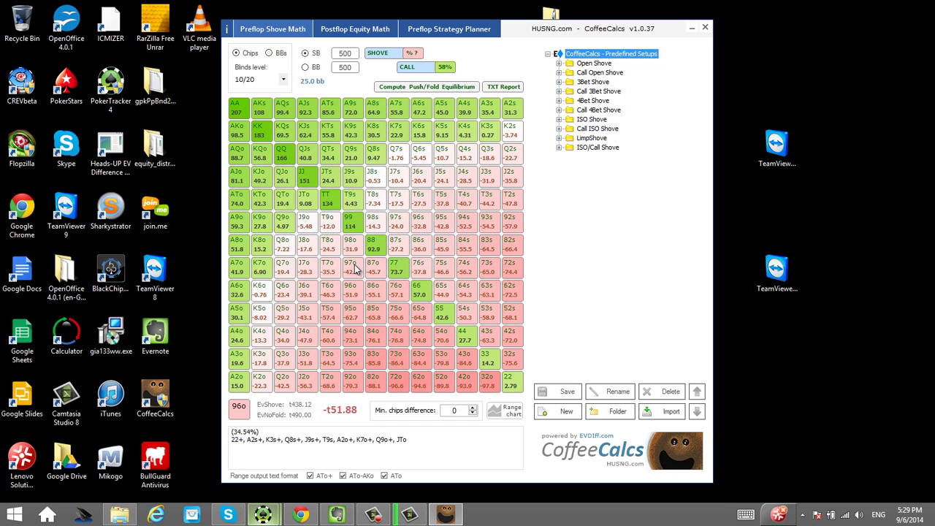
pyautogui.click(269, 53)
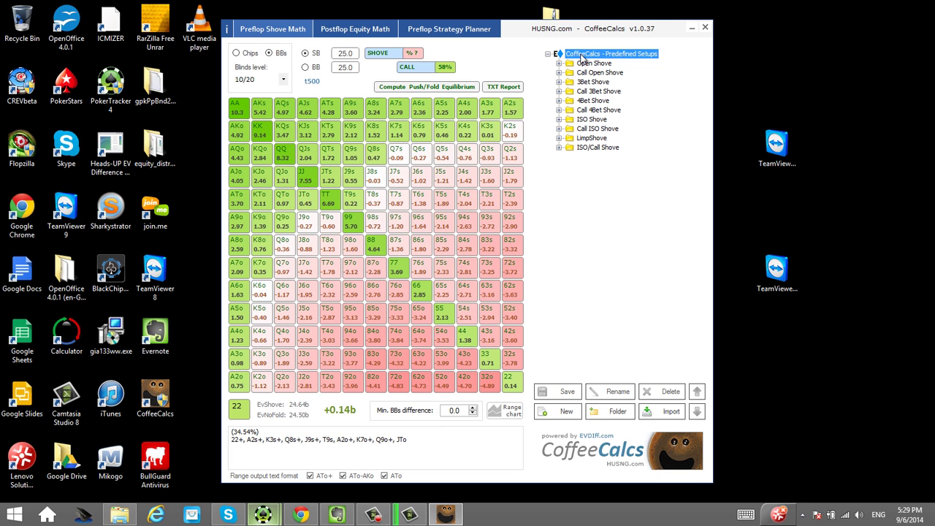
# Load Open Shove example #1, check its calling range, and switch to Postflop Equity Math.
pyautogui.click(559, 63)
pyautogui.click(599, 73)
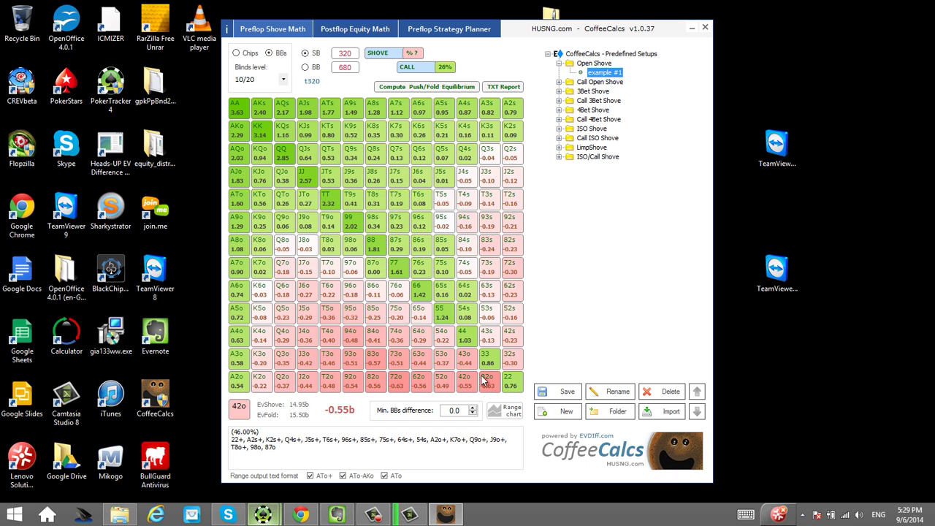
pyautogui.click(445, 67)
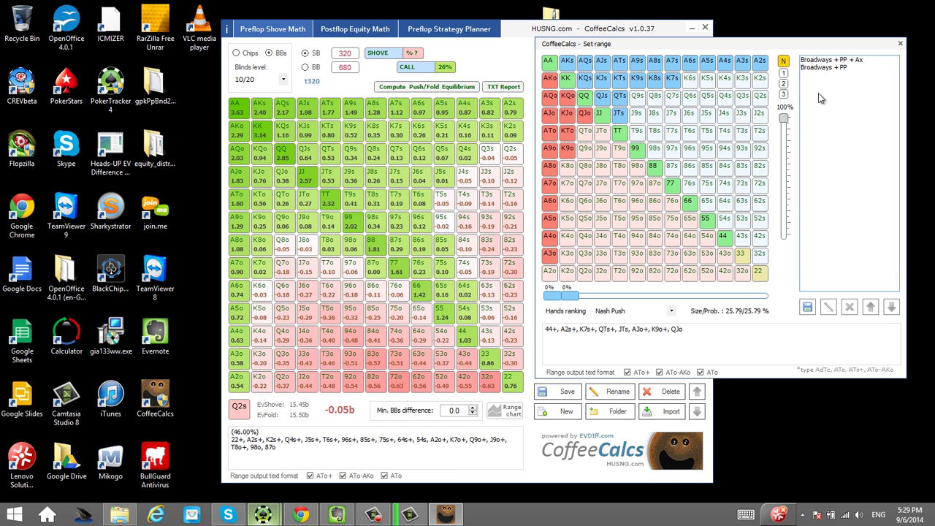
pyautogui.click(901, 43)
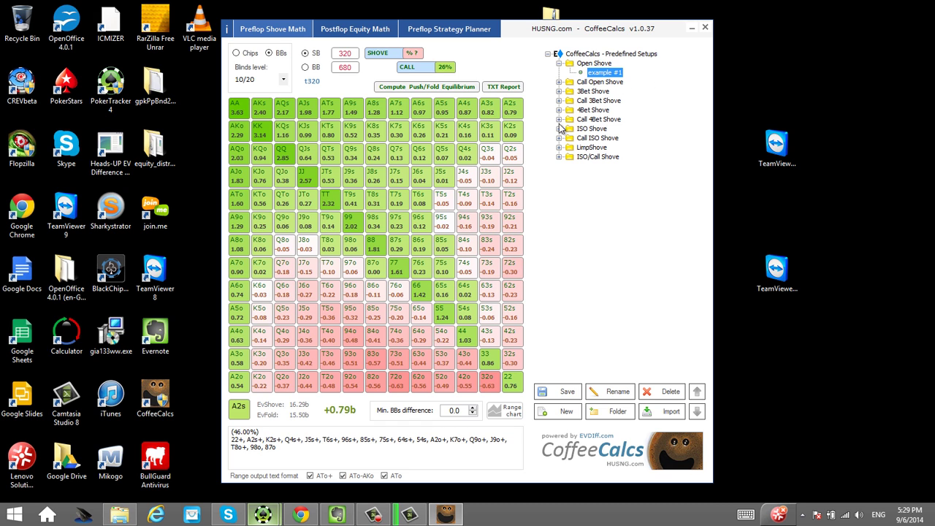
pyautogui.click(355, 28)
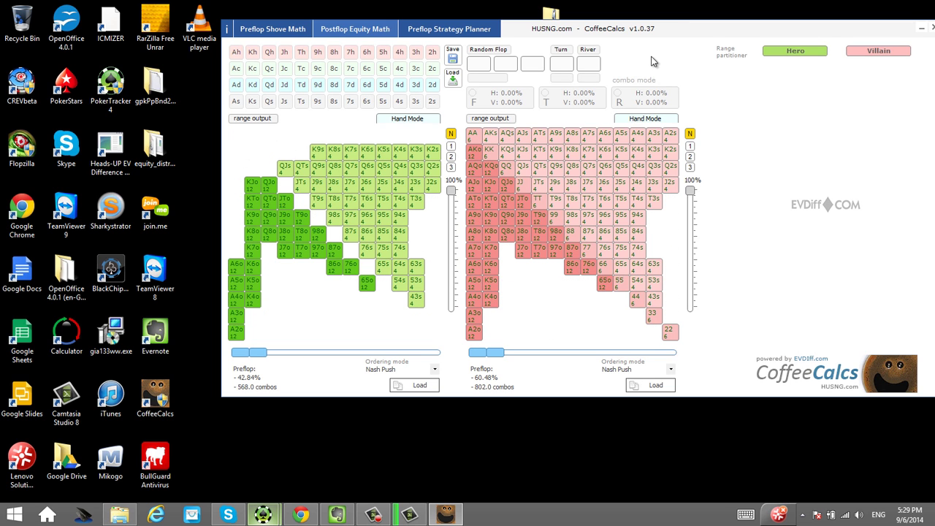
# Deal a J♣ 9♦ 7♦ flop to compare both ranges' flop equity.
pyautogui.moveTo(654, 29); pyautogui.dragTo(594, 33)
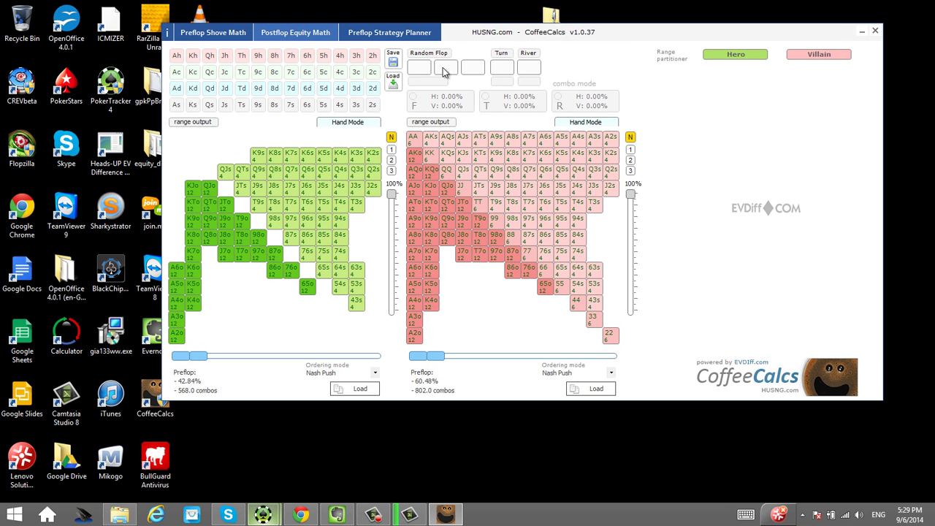
pyautogui.click(225, 71)
pyautogui.click(257, 88)
pyautogui.click(291, 88)
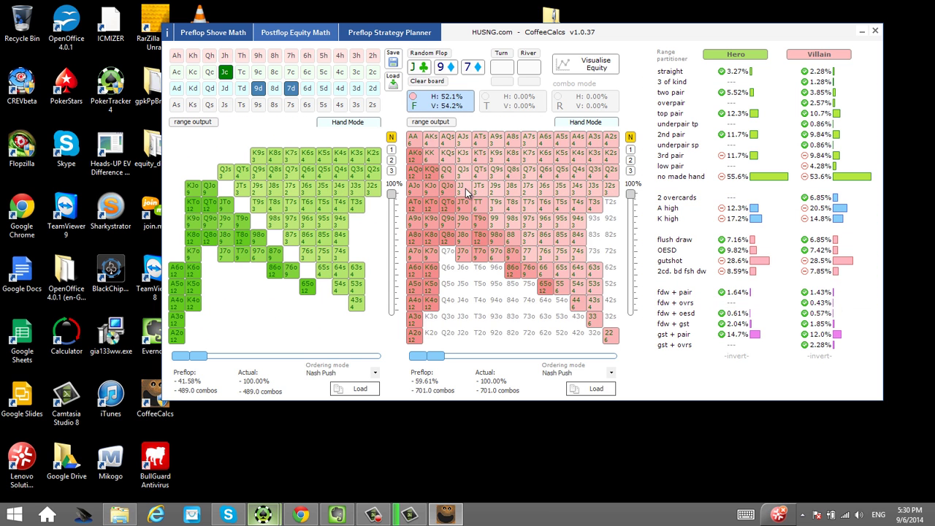
# Chart both ranges' equity distribution and arrange the chart beside the calculator.
pyautogui.click(595, 67)
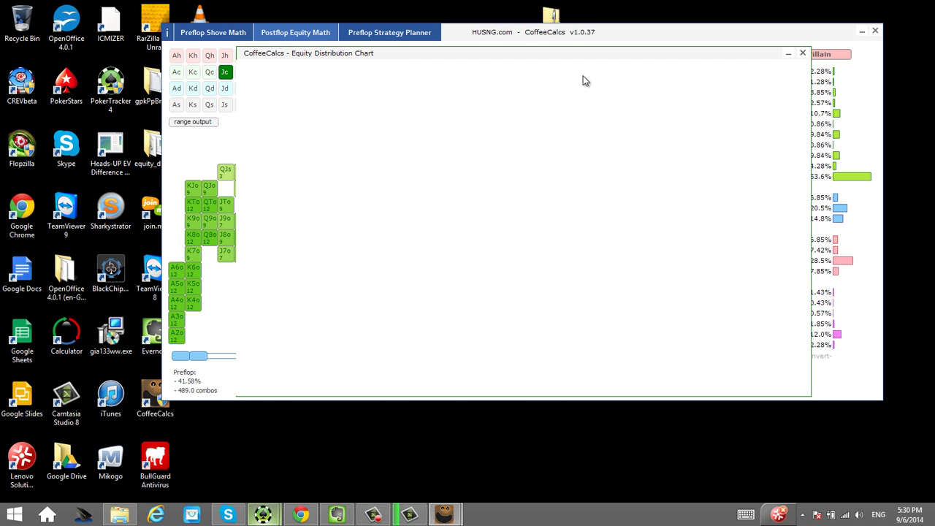
pyautogui.moveTo(473, 61); pyautogui.dragTo(379, 16)
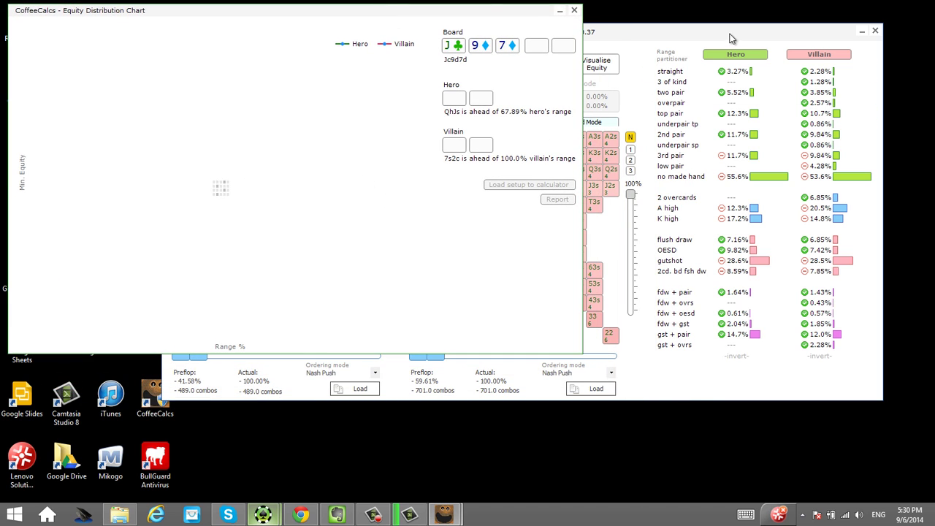
pyautogui.moveTo(730, 34); pyautogui.dragTo(757, 82)
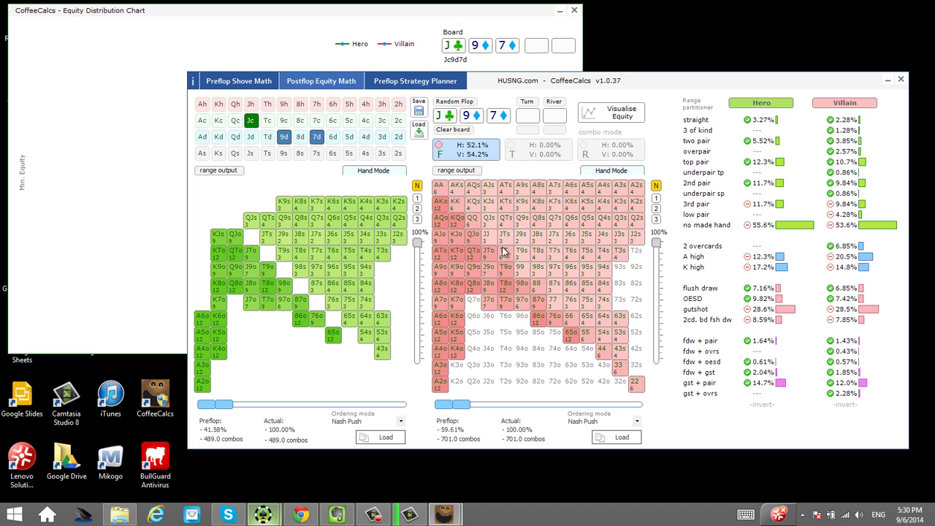
# Switch hero to single-hand mode, test J♠8♥, clear it, and close the equity chart.
pyautogui.click(386, 172)
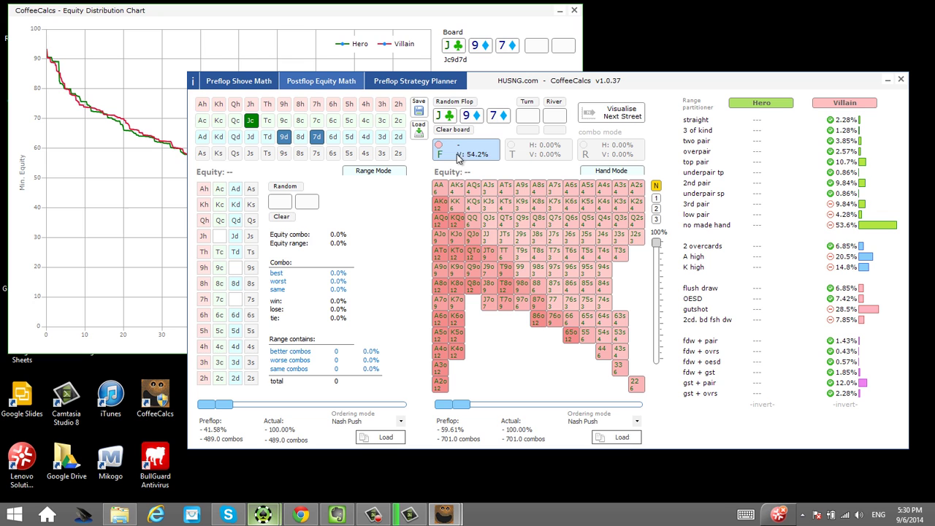
pyautogui.click(249, 236)
pyautogui.click(204, 282)
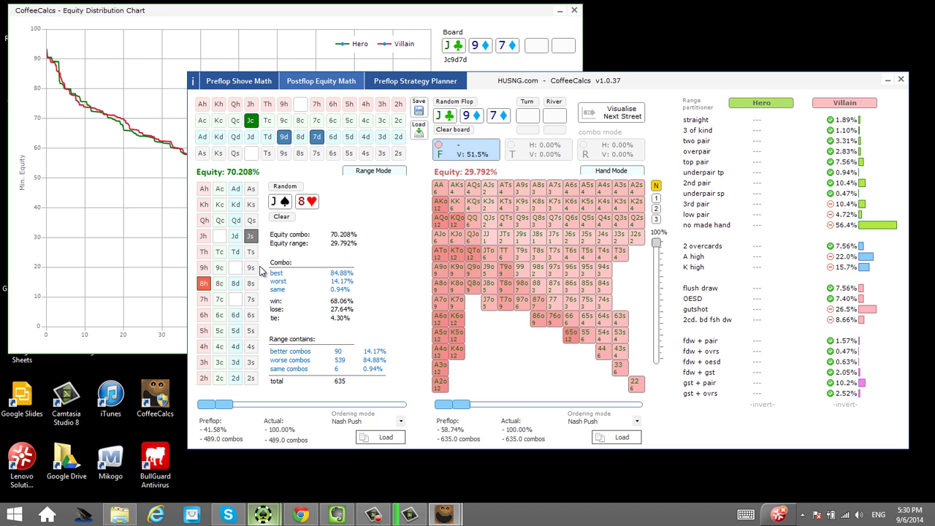
pyautogui.click(250, 236)
pyautogui.click(206, 284)
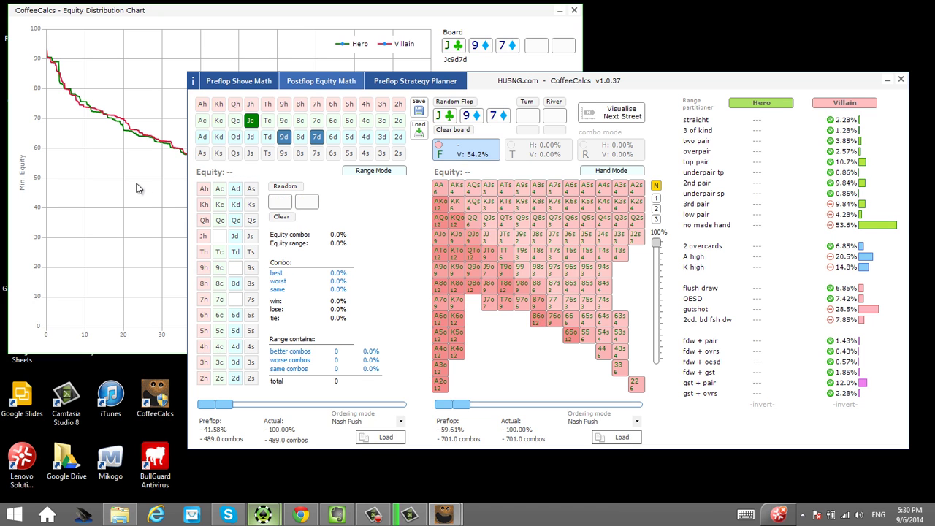
pyautogui.click(139, 189)
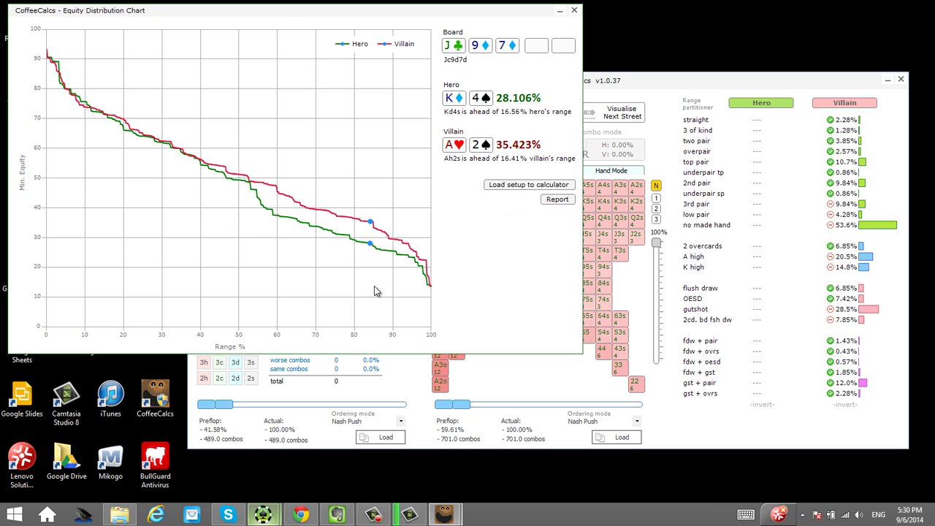
pyautogui.click(575, 12)
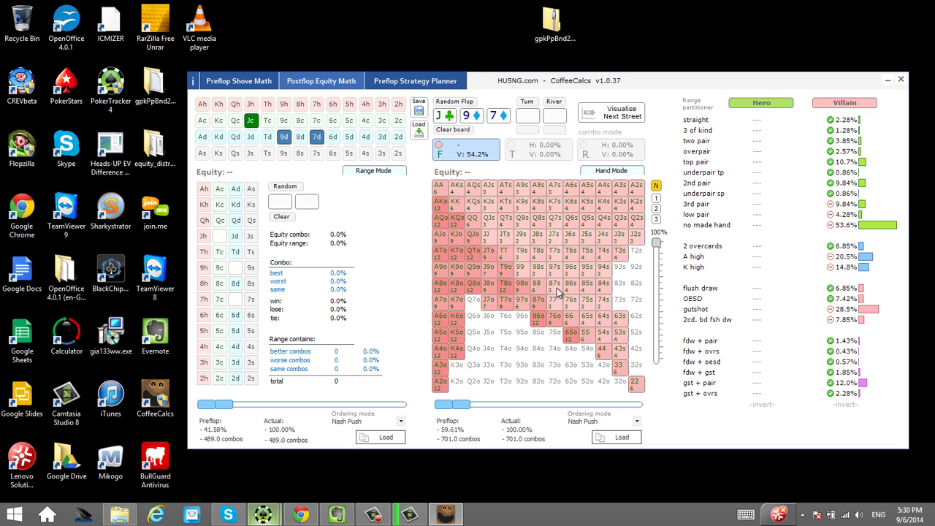
# Give hero T♦8♣ and chart its equity across every turn card.
pyautogui.click(235, 251)
pyautogui.click(219, 283)
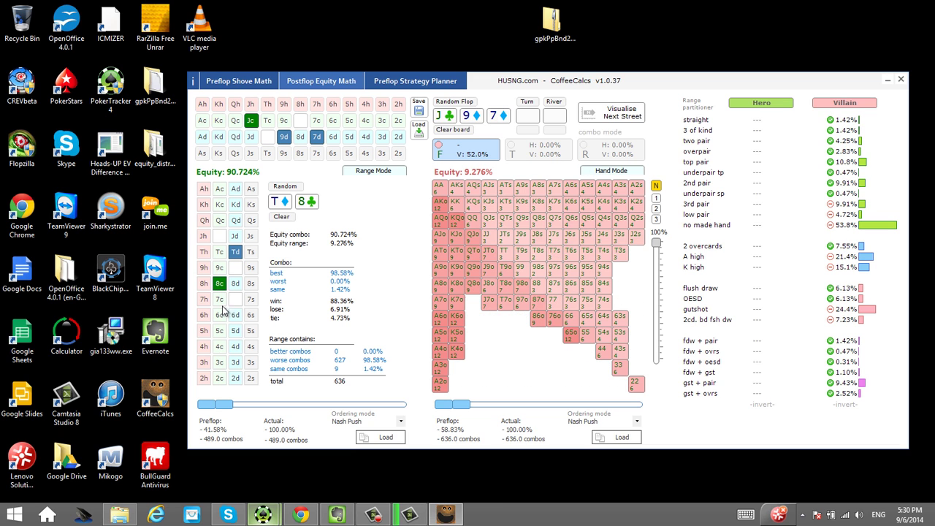
pyautogui.click(614, 113)
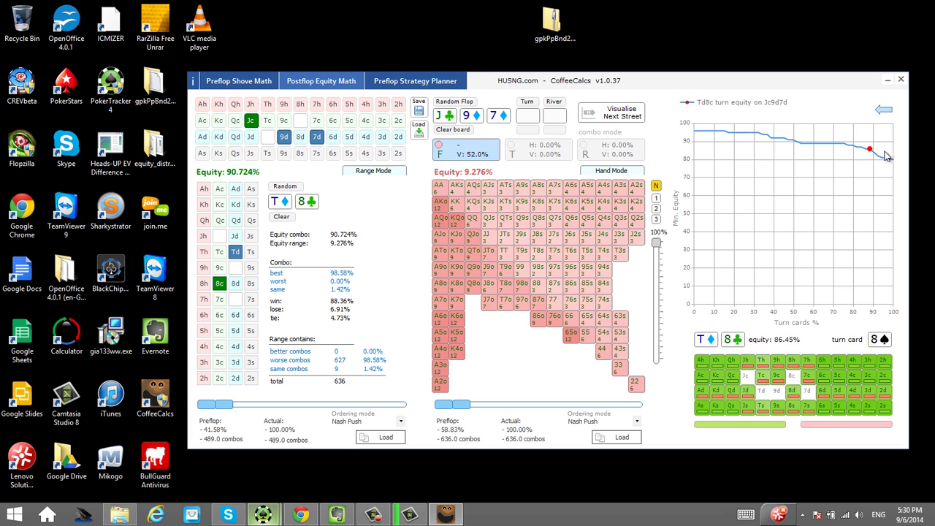
# Clear hero's T♦8♣ and remove the J♣ 9♦ 7♦ flop cards.
pyautogui.click(238, 252)
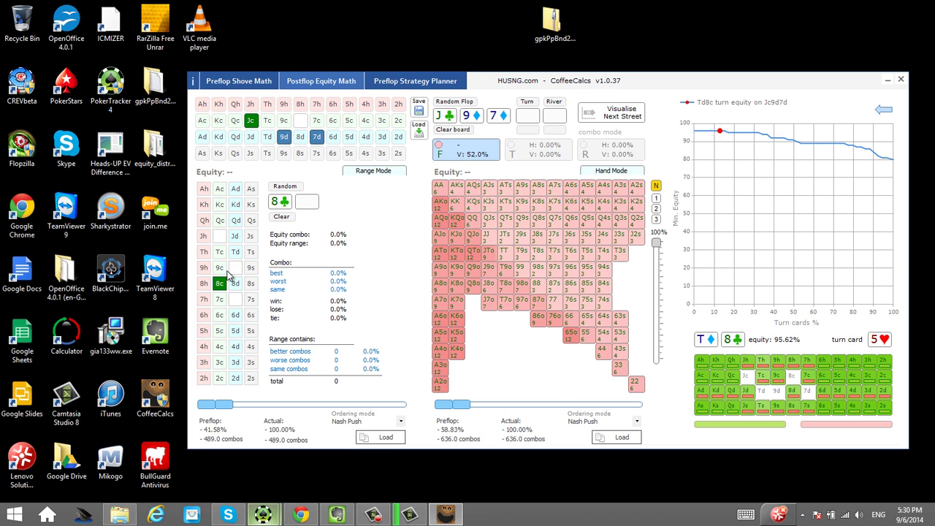
pyautogui.click(219, 283)
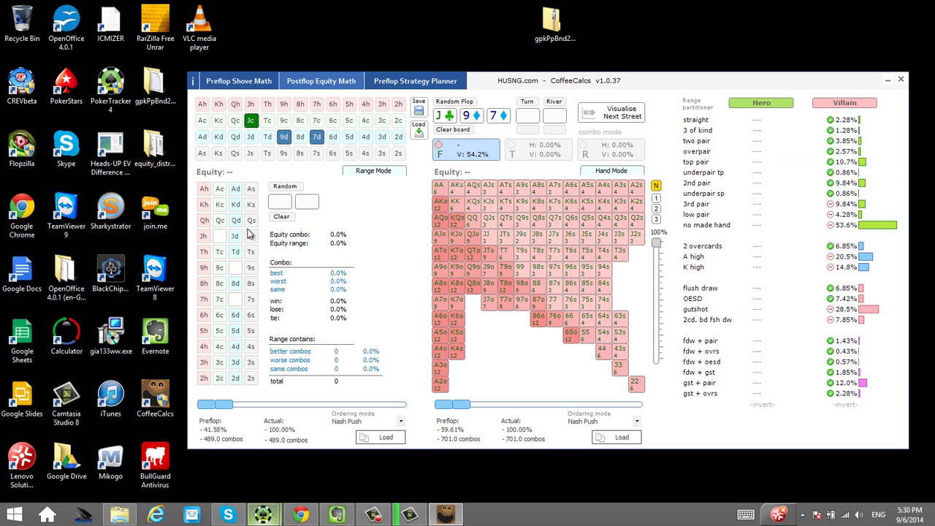
pyautogui.click(317, 137)
pyautogui.click(284, 136)
pyautogui.click(250, 121)
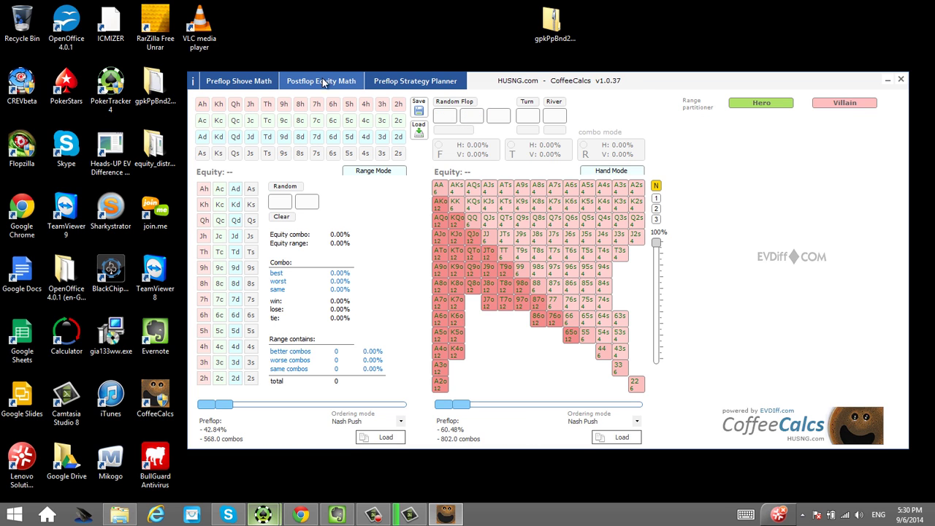
# Trim villain's range to 65% with the slider and inspect the QJs combo breakdown.
pyautogui.moveTo(584, 289)
pyautogui.click(656, 208)
pyautogui.moveTo(656, 242); pyautogui.dragTo(656, 283)
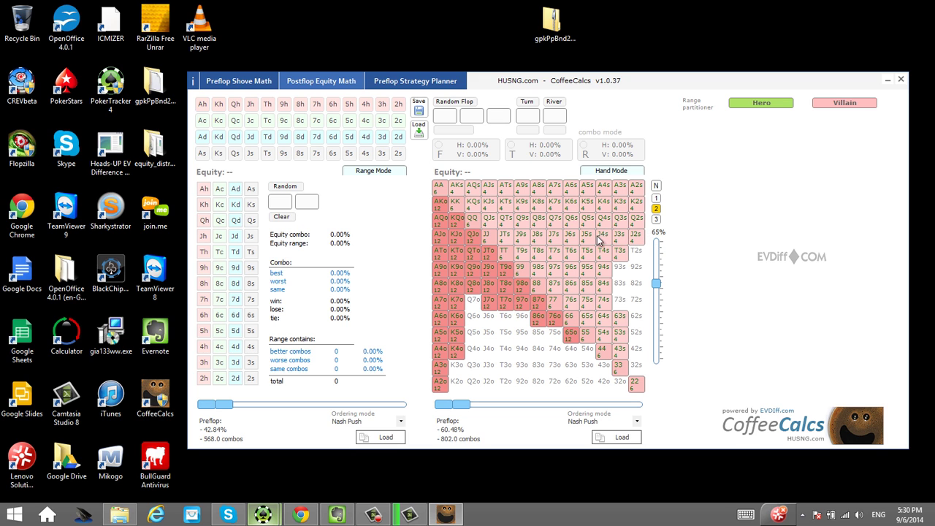
pyautogui.click(489, 218)
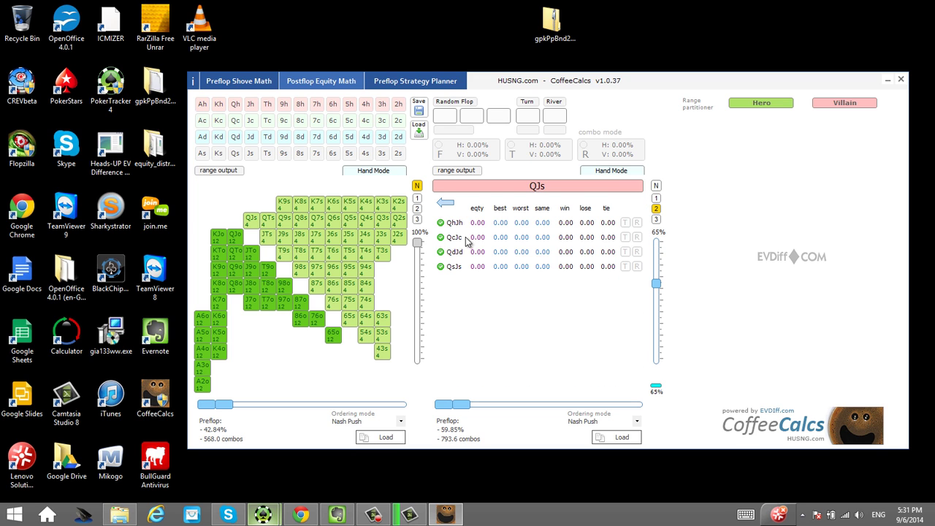
pyautogui.click(446, 206)
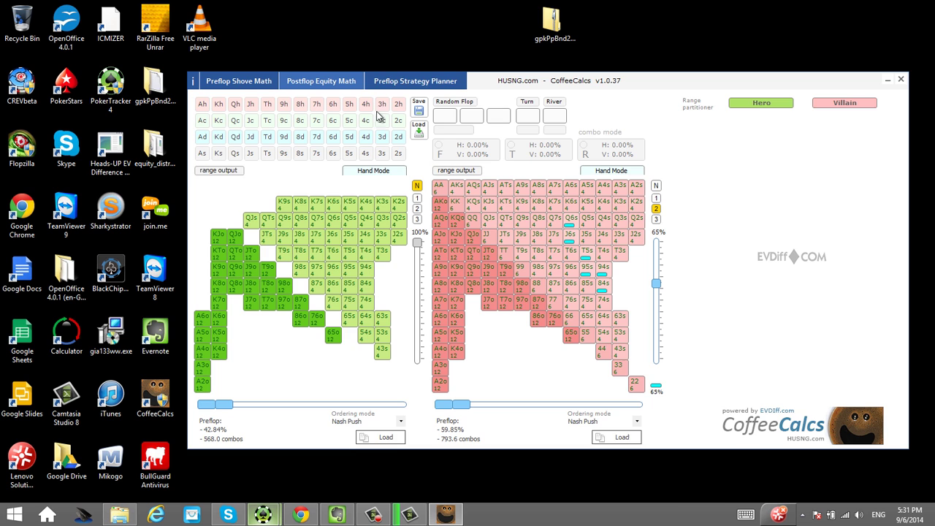
# Open the preflop strategy planner and load the Small Blind 'SB Readless 25bb' range.
pyautogui.click(423, 85)
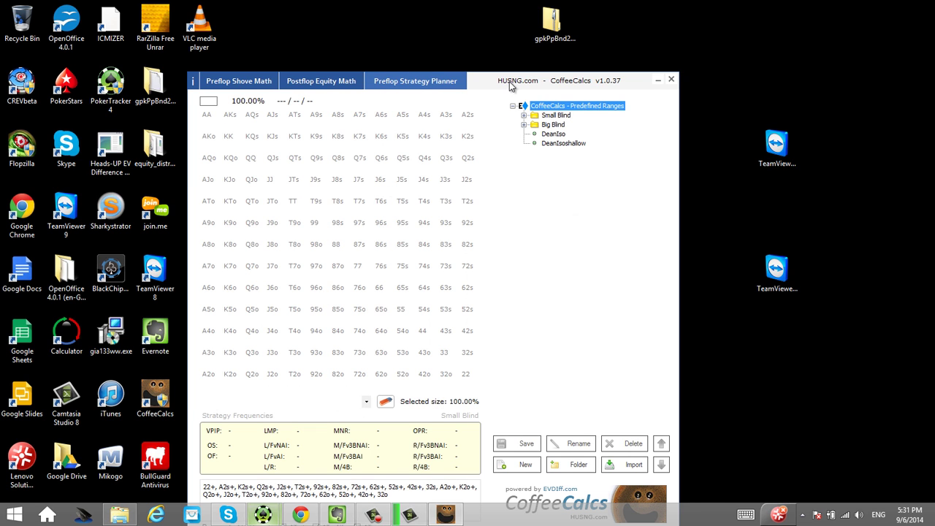
pyautogui.moveTo(510, 82); pyautogui.dragTo(532, 25)
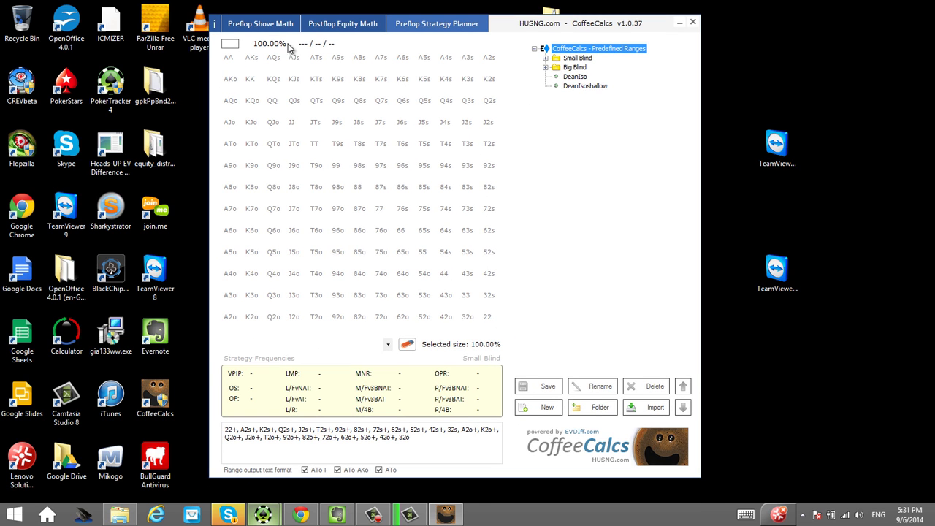
pyautogui.click(545, 58)
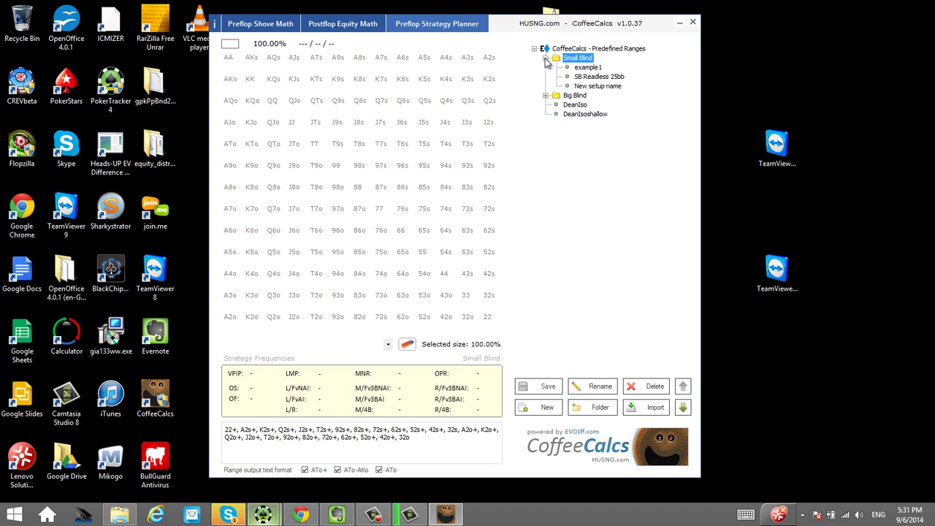
pyautogui.click(603, 78)
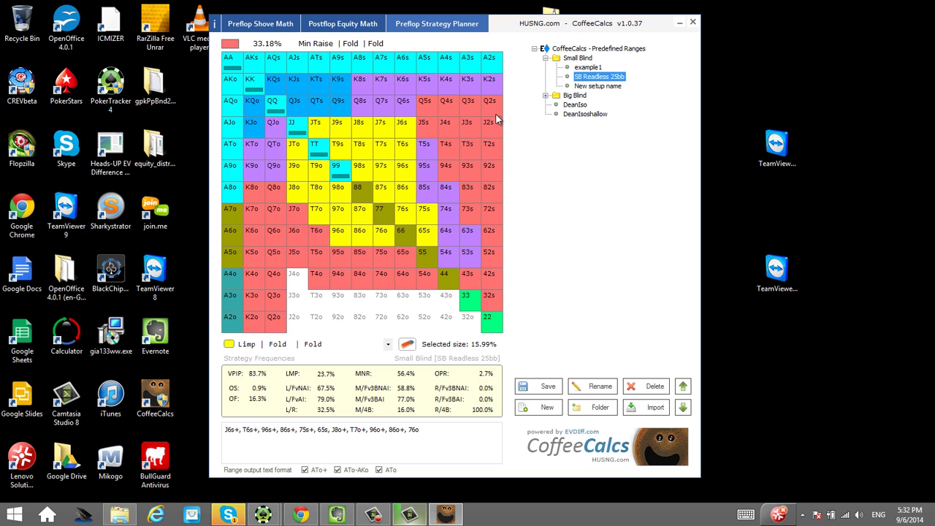
# Copy the small blind's Min Raise range from the planner grid and return to shove math.
pyautogui.rightClick(442, 116)
pyautogui.rightClick(374, 137)
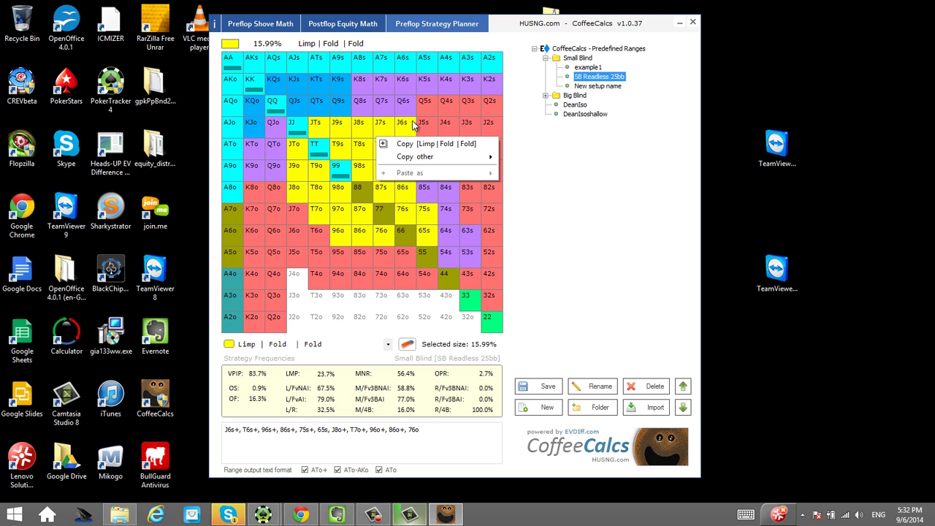
pyautogui.rightClick(462, 108)
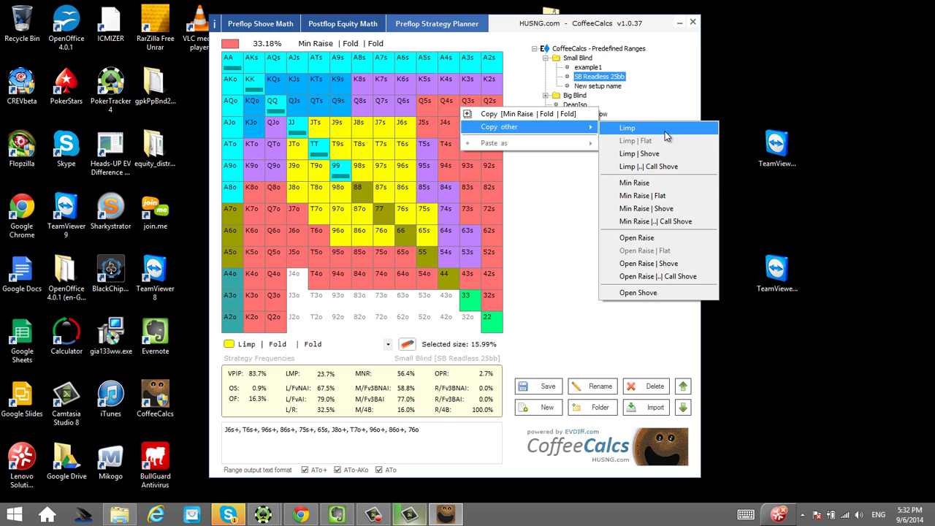
pyautogui.moveTo(526, 127)
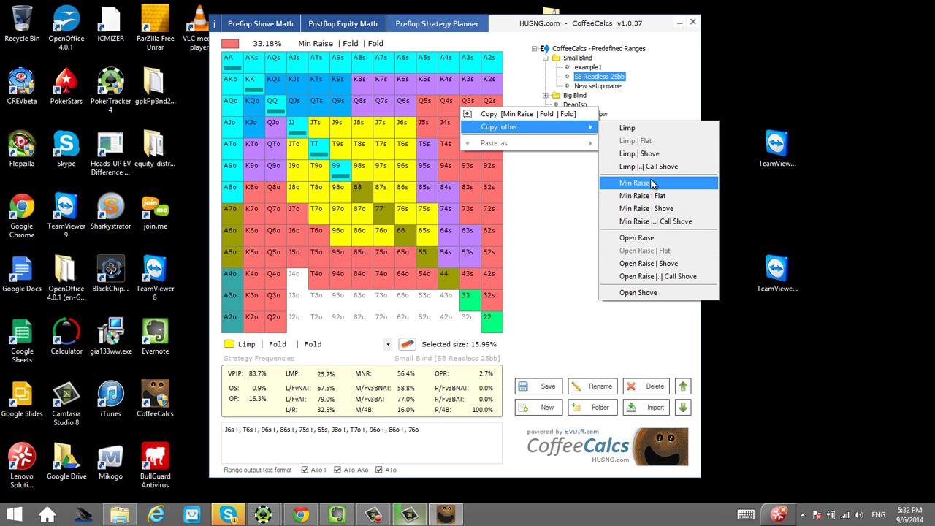
pyautogui.click(652, 184)
pyautogui.click(261, 23)
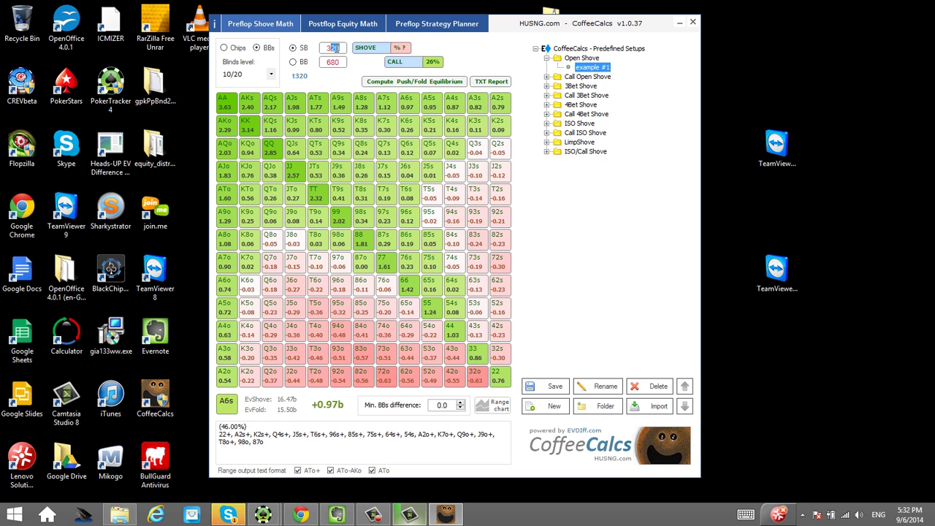
# Enter 400 for the small blind, have it raise 40, and make the big blind Hero.
pyautogui.press('BackSpace')
pyautogui.press('BackSpace')
pyautogui.press('BackSpace')
pyautogui.write('400')
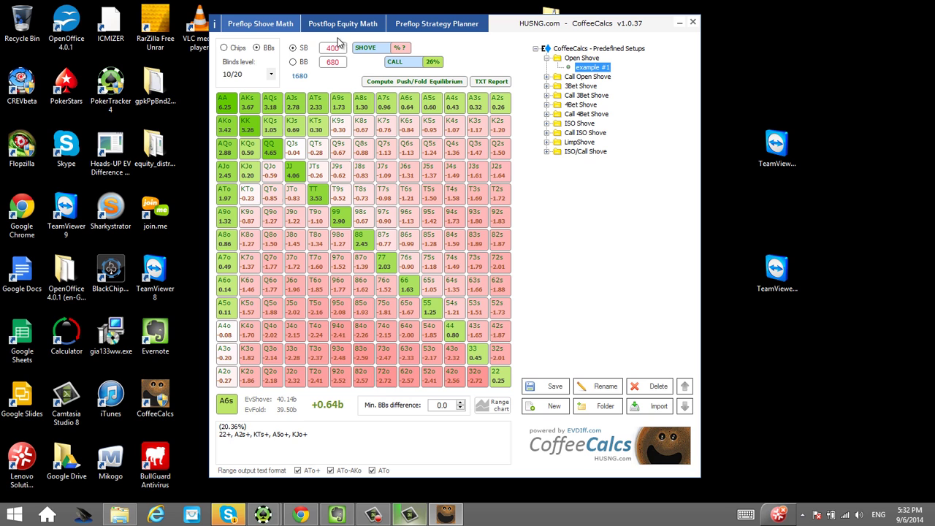
pyautogui.click(384, 49)
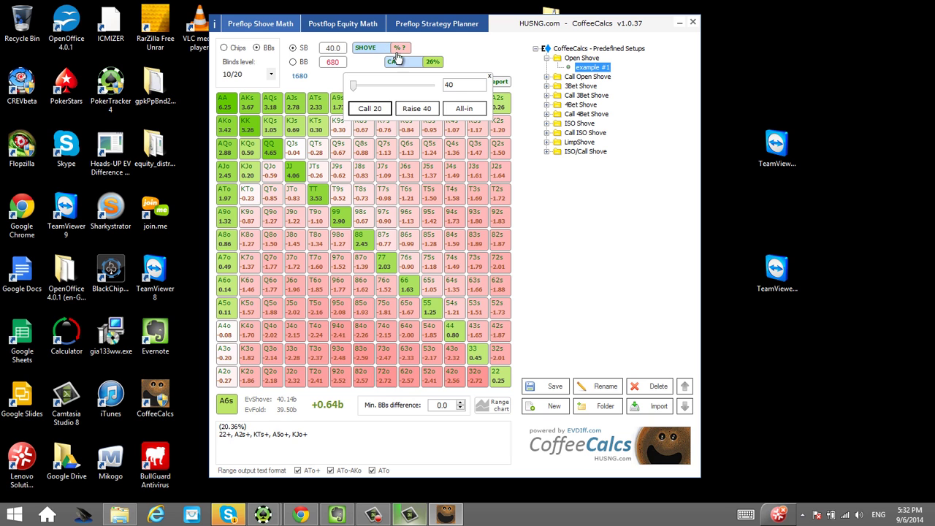
pyautogui.click(417, 109)
pyautogui.click(414, 65)
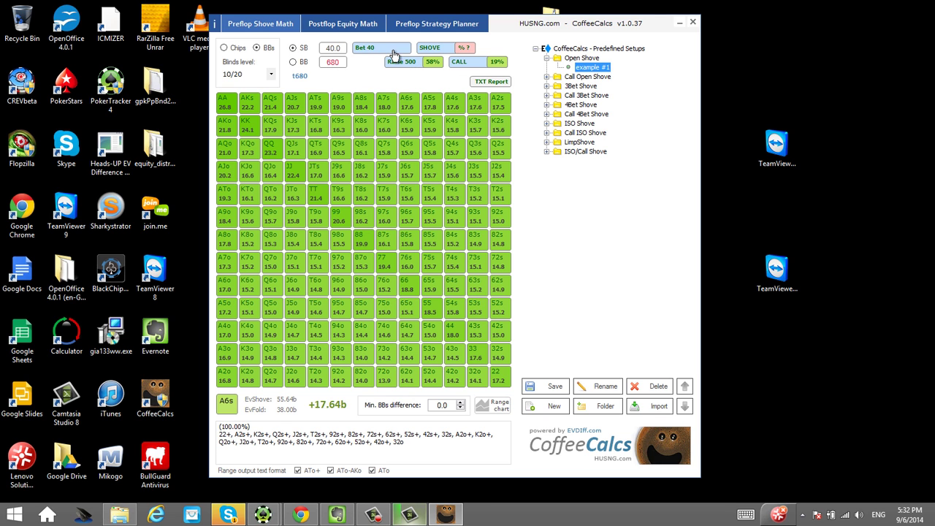
pyautogui.click(293, 62)
pyautogui.click(386, 48)
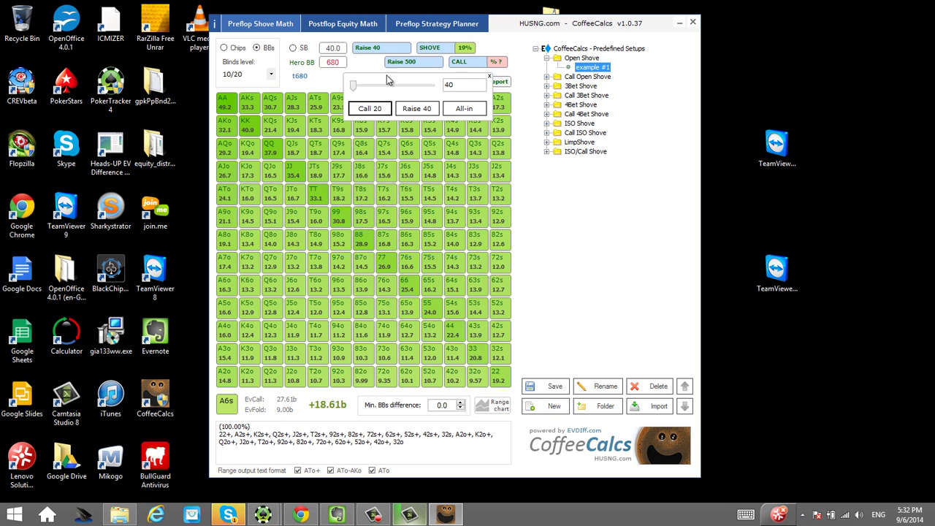
pyautogui.click(418, 108)
# Show values in chips and change the small blind's action to a shove.
pyautogui.click(234, 48)
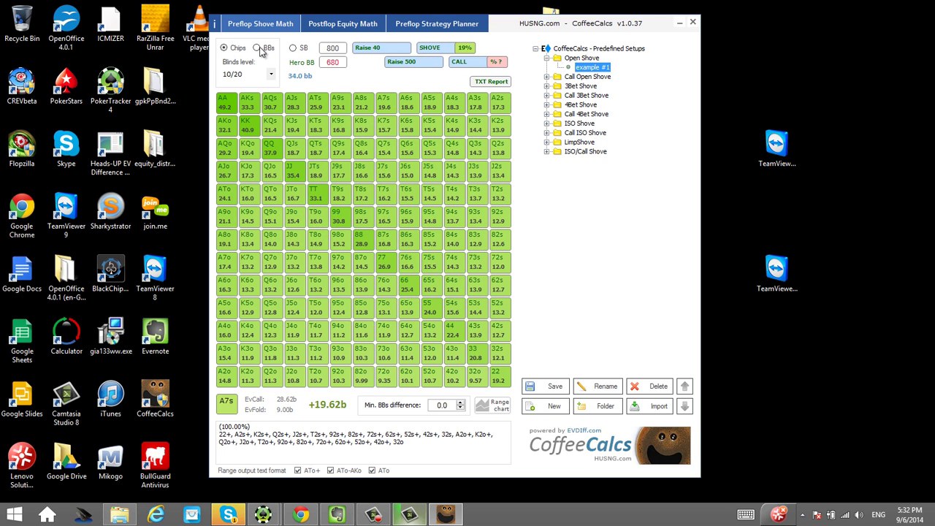
pyautogui.click(386, 48)
pyautogui.click(389, 50)
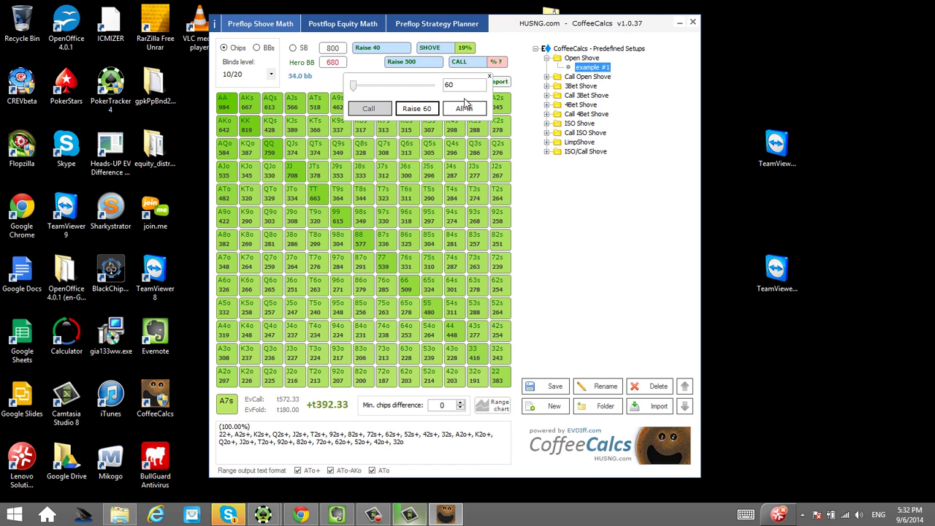
pyautogui.click(464, 108)
# Add the copied Min Raise hands to the small blind's shove range.
pyautogui.click(403, 62)
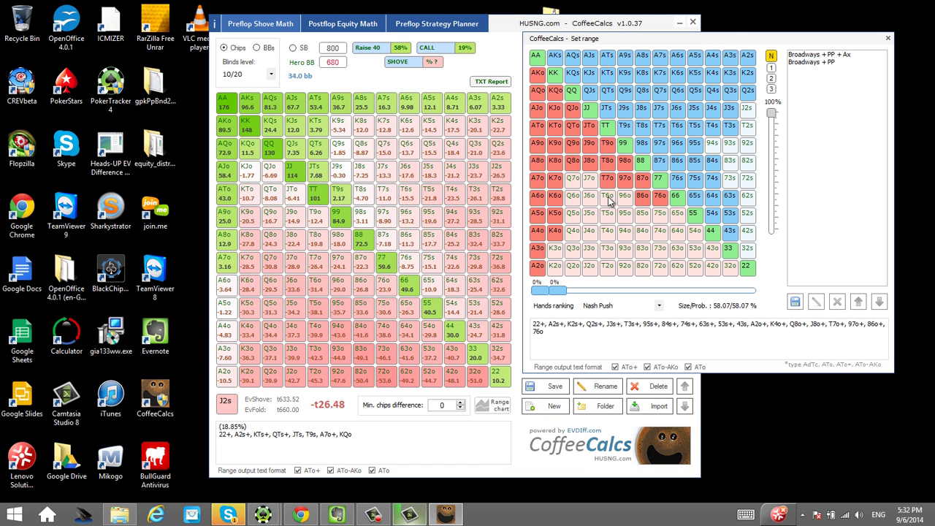
pyautogui.rightClick(663, 127)
pyautogui.click(693, 159)
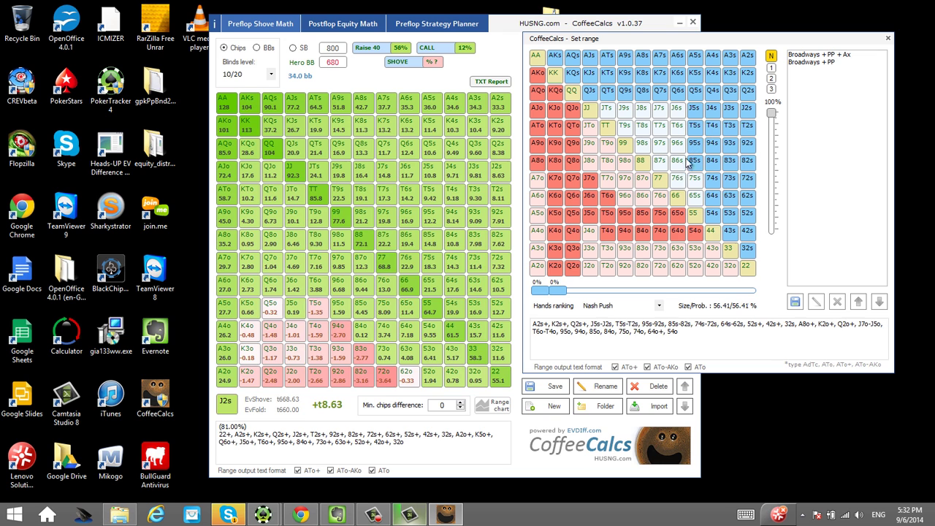
pyautogui.moveTo(826, 38); pyautogui.dragTo(628, 16)
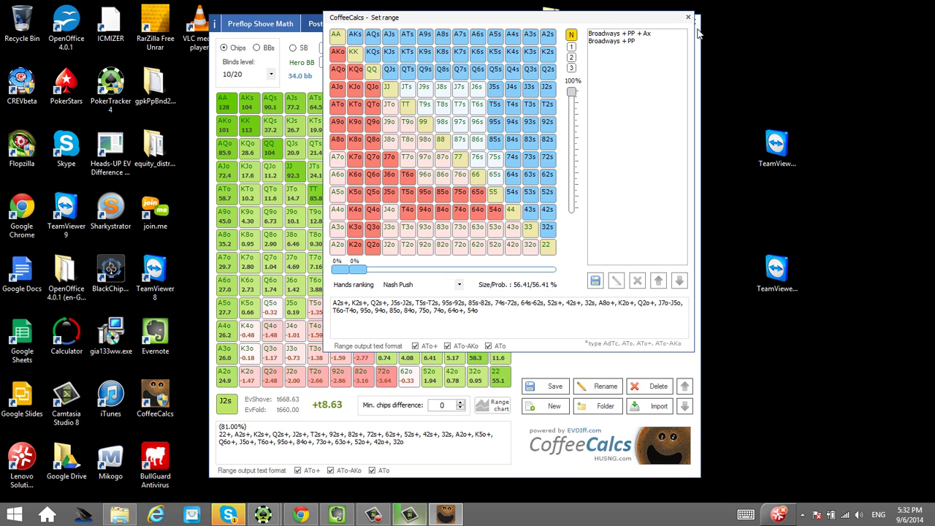
pyautogui.click(689, 17)
# Copy the planner's Limp | Shove range and paste it into the shove range.
pyautogui.click(407, 26)
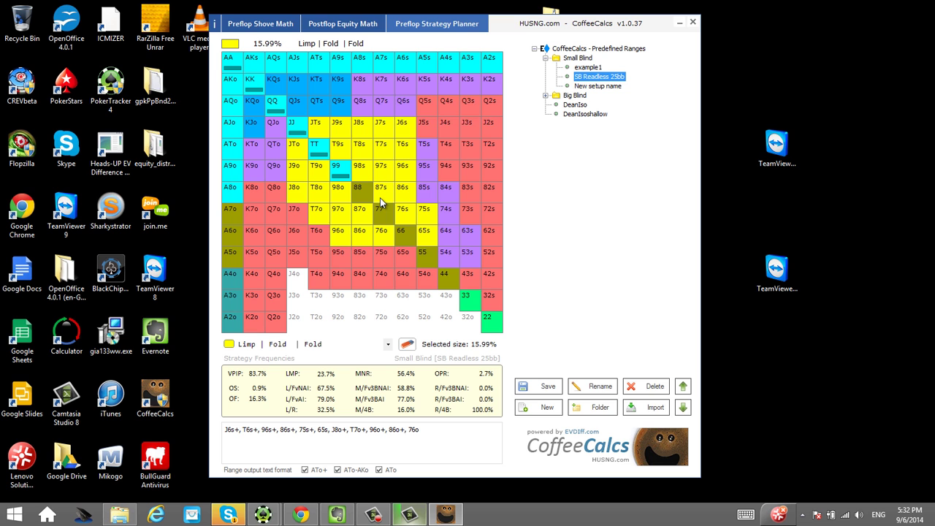
pyautogui.rightClick(372, 94)
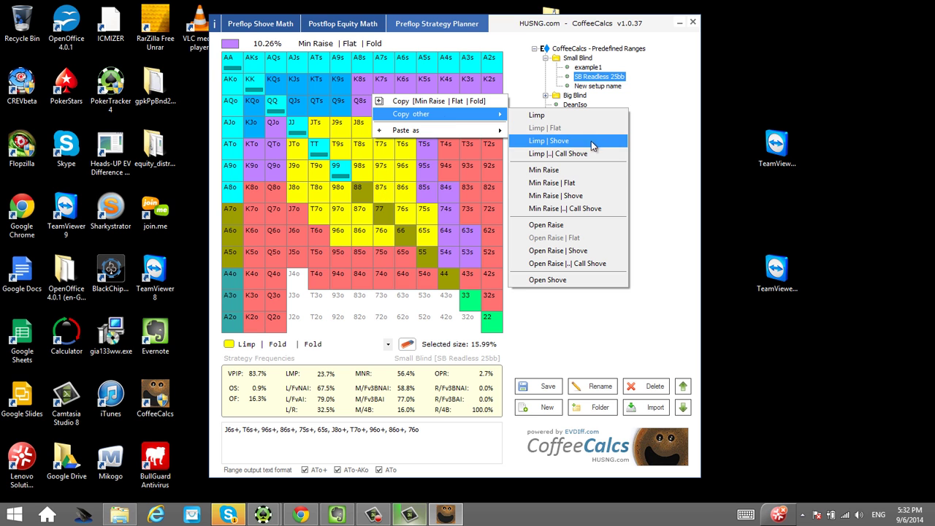
pyautogui.moveTo(439, 130)
pyautogui.click(568, 203)
pyautogui.click(246, 21)
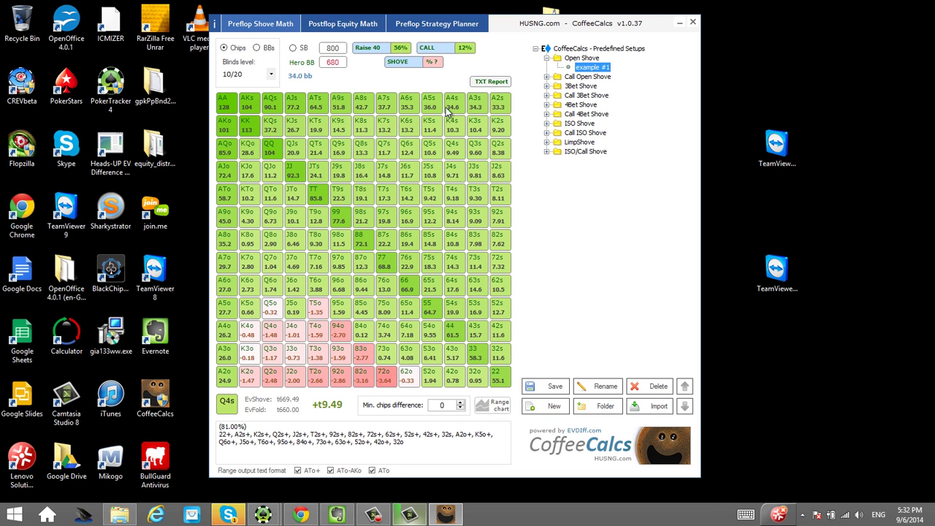
pyautogui.click(464, 50)
pyautogui.rightClick(639, 63)
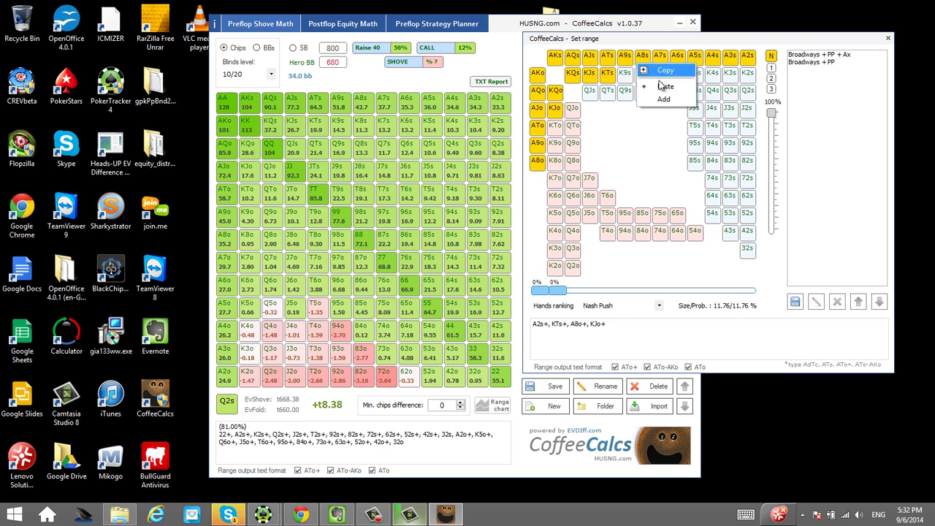
pyautogui.click(661, 85)
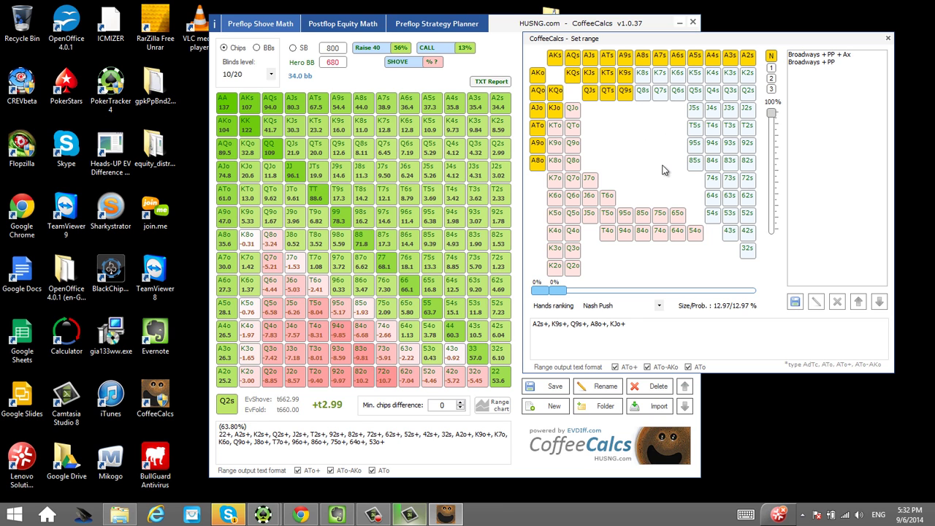
pyautogui.click(888, 38)
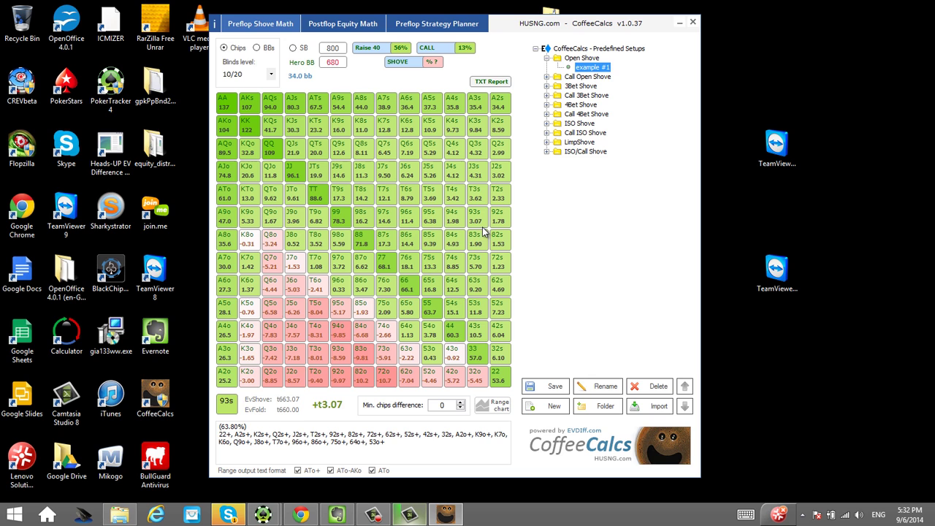
# Recheck the shove range editor, leaving the 63.80% shove range in place.
pyautogui.rightClick(441, 228)
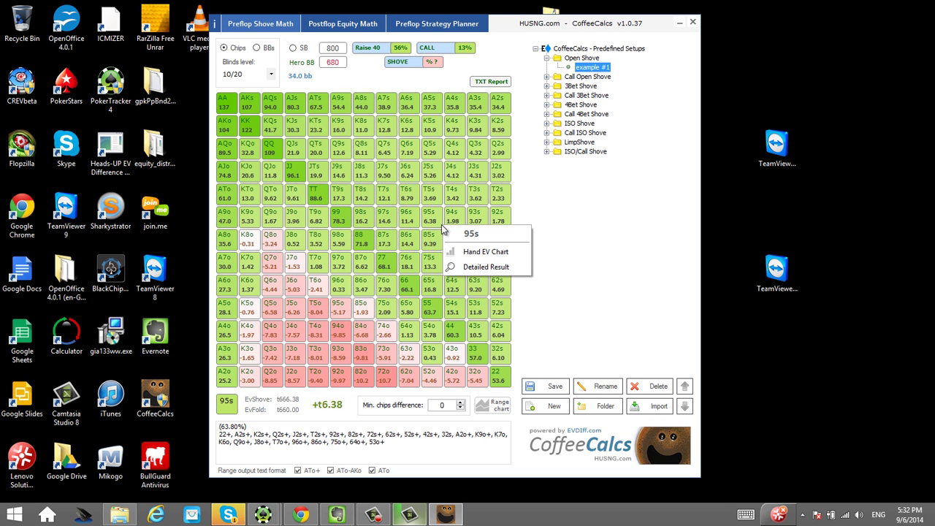
pyautogui.click(400, 48)
pyautogui.rightClick(718, 116)
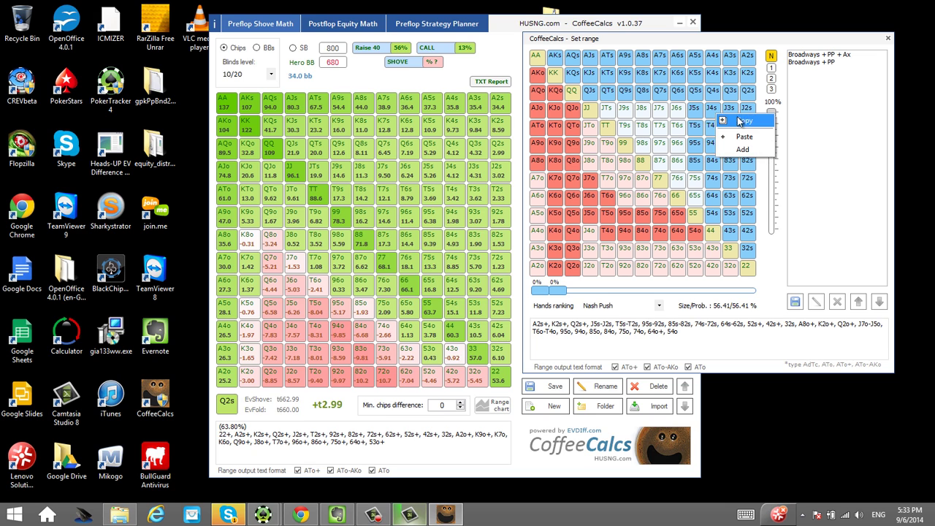
pyautogui.click(718, 336)
pyautogui.click(888, 40)
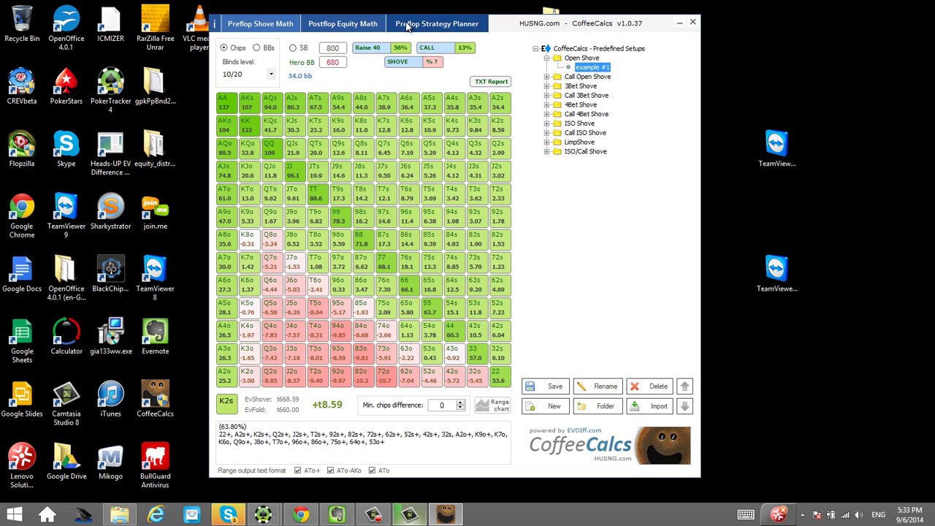
# In Postflop Equity Math, inspect the combo details for T6s and 94o.
pyautogui.click(374, 26)
pyautogui.click(358, 209)
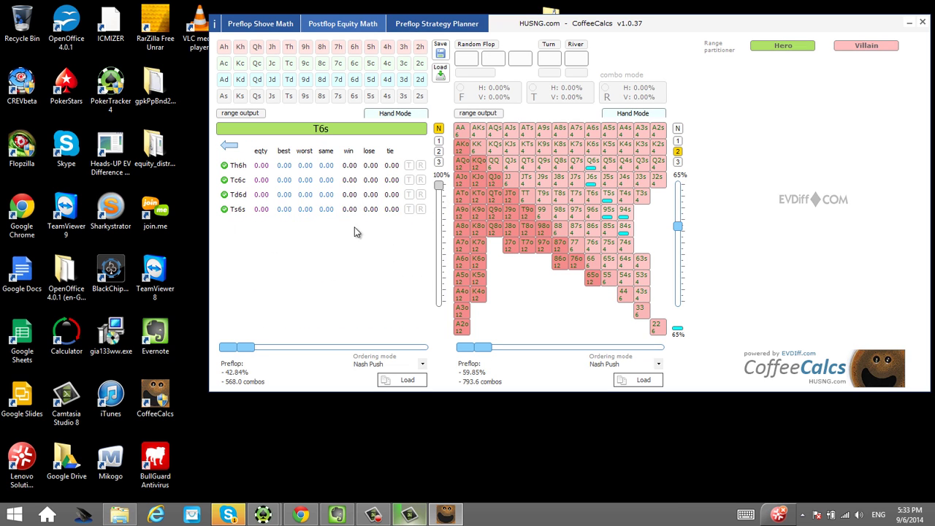
pyautogui.click(228, 146)
pyautogui.click(305, 298)
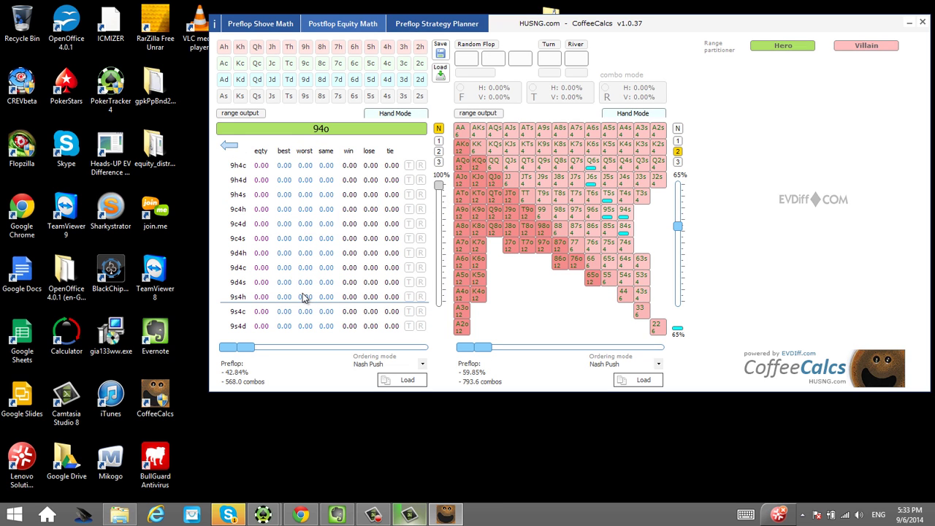
pyautogui.click(229, 145)
# Paste and add the copied range into the range loader grid.
pyautogui.click(405, 383)
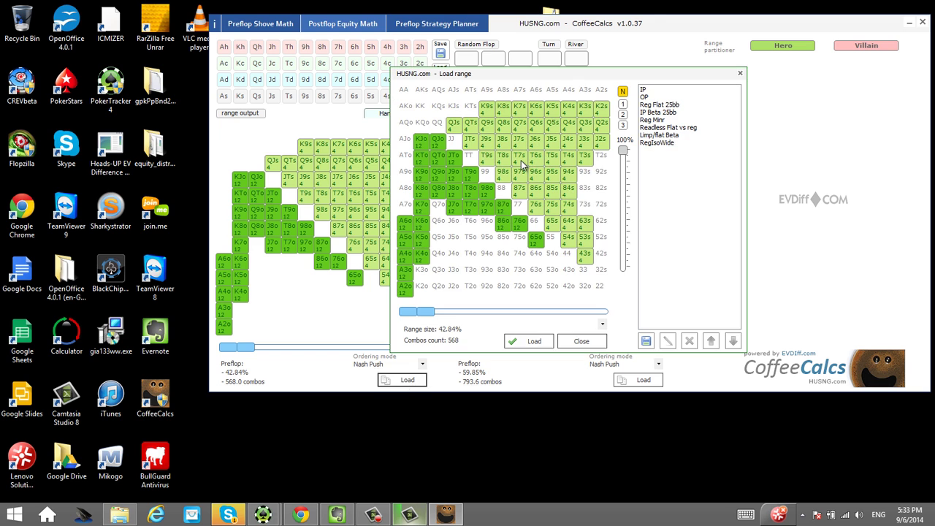
pyautogui.rightClick(529, 163)
pyautogui.click(554, 190)
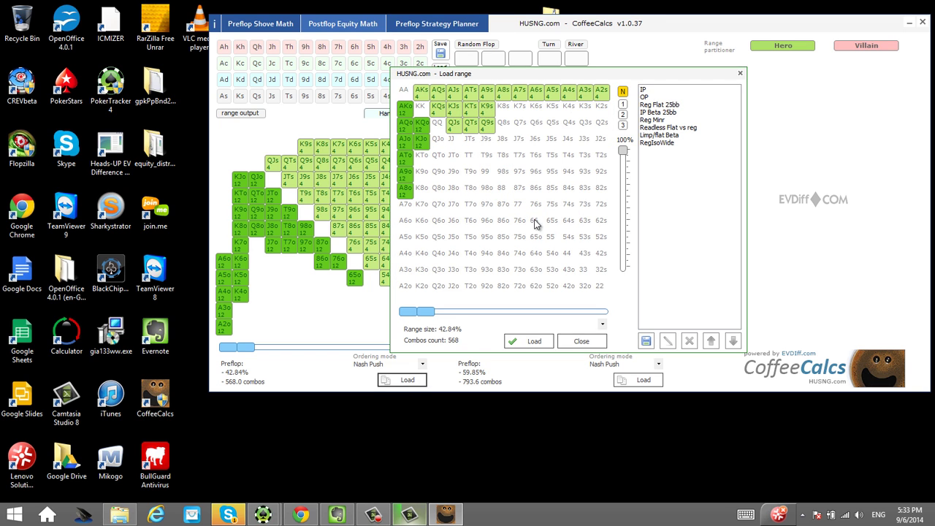
pyautogui.rightClick(536, 147)
pyautogui.click(555, 183)
pyautogui.rightClick(570, 137)
pyautogui.click(584, 140)
# Preview saved Limp/flat Beta and RegIsoWide ranges, load the pasted range, then return to the planner.
pyautogui.rightClick(584, 139)
pyautogui.click(672, 135)
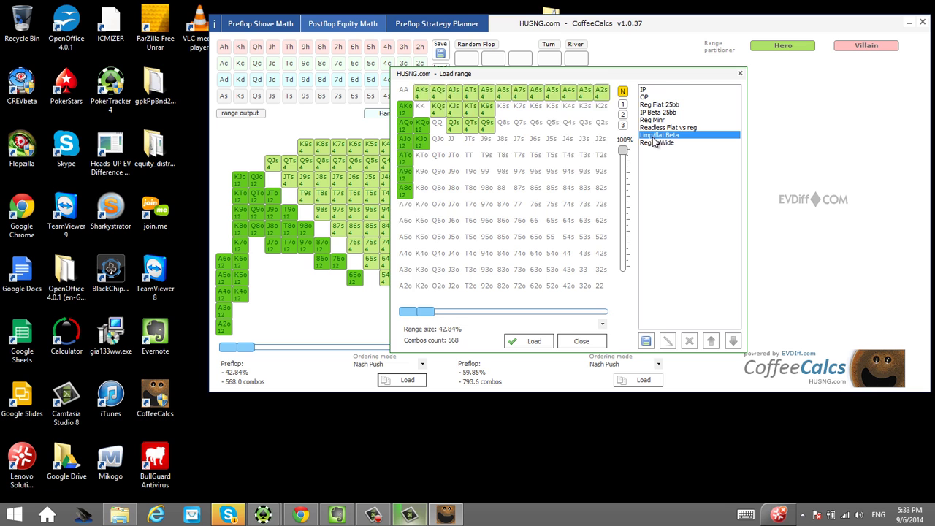
pyautogui.click(668, 143)
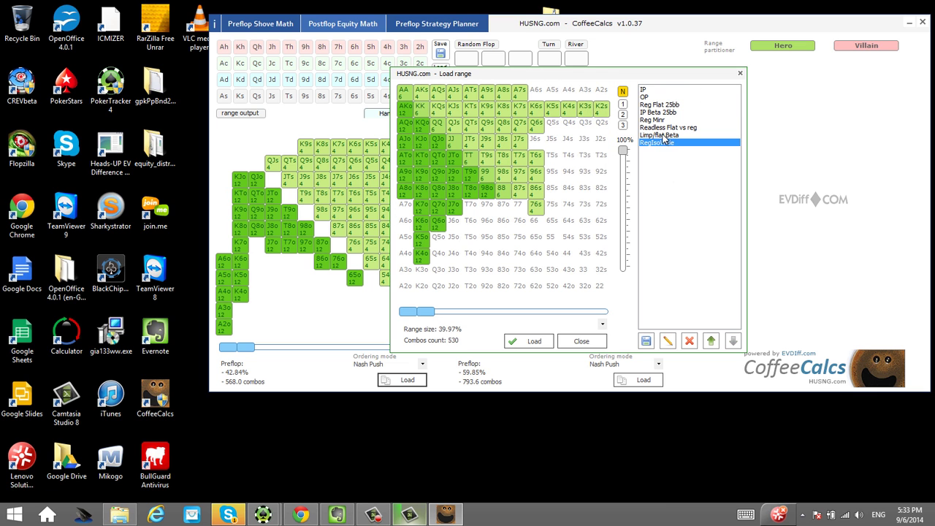
pyautogui.rightClick(582, 168)
pyautogui.click(609, 189)
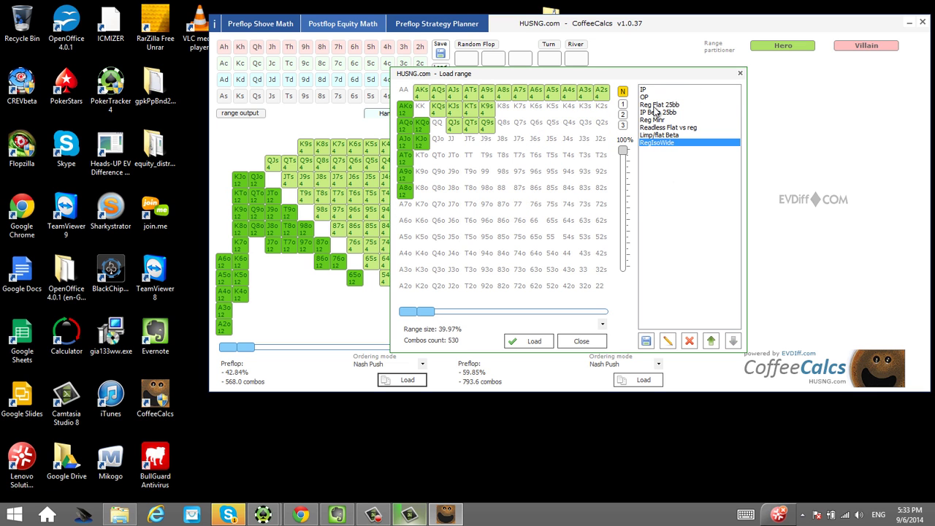
pyautogui.click(740, 73)
pyautogui.click(439, 25)
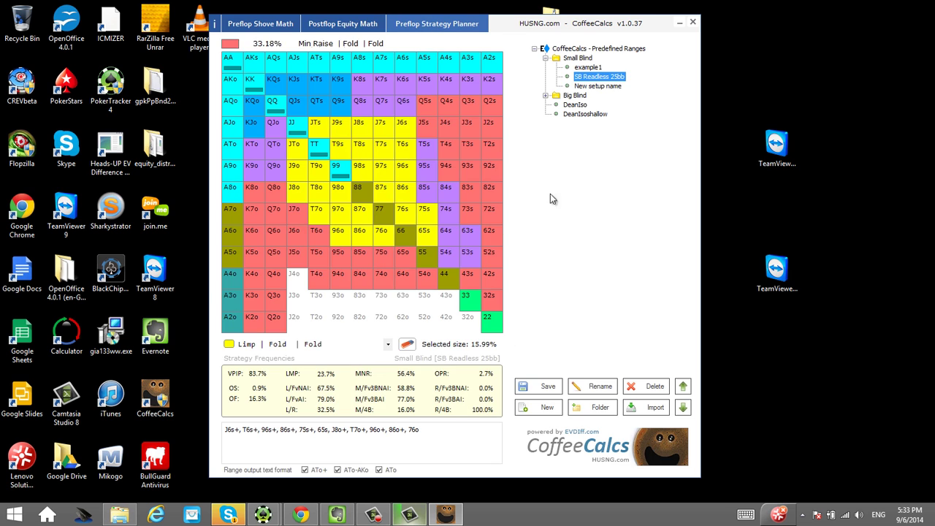
# Switch back to Postflop Equity Math showing Hero 42.84% versus Villain 59.85% with no board.
pyautogui.click(367, 23)
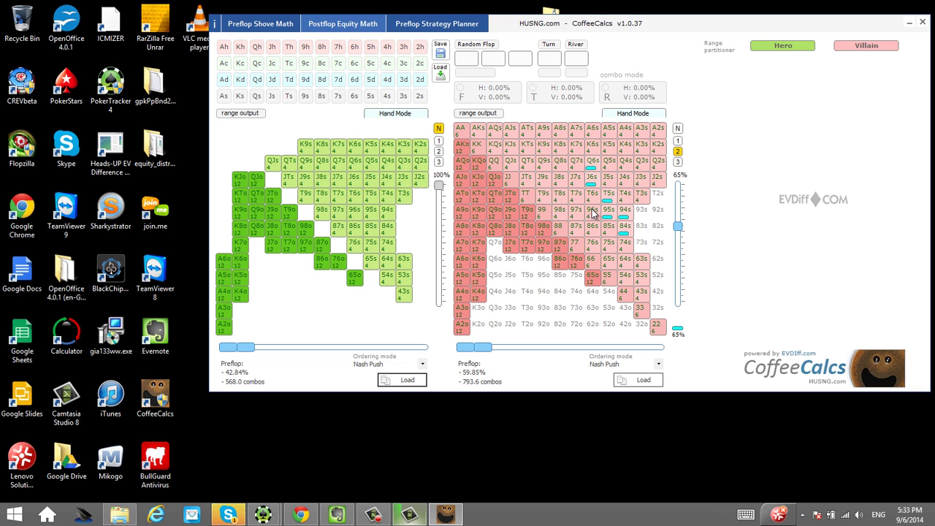
pyautogui.click(440, 27)
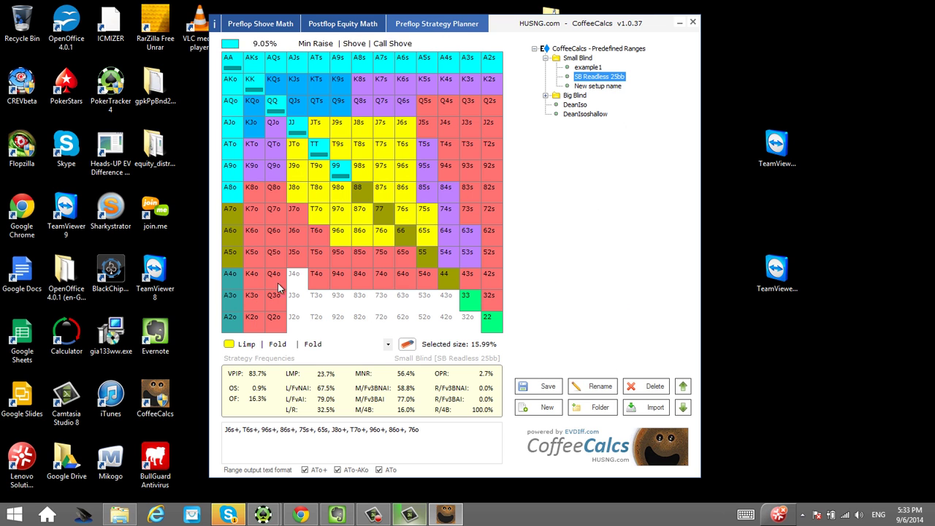
pyautogui.click(354, 22)
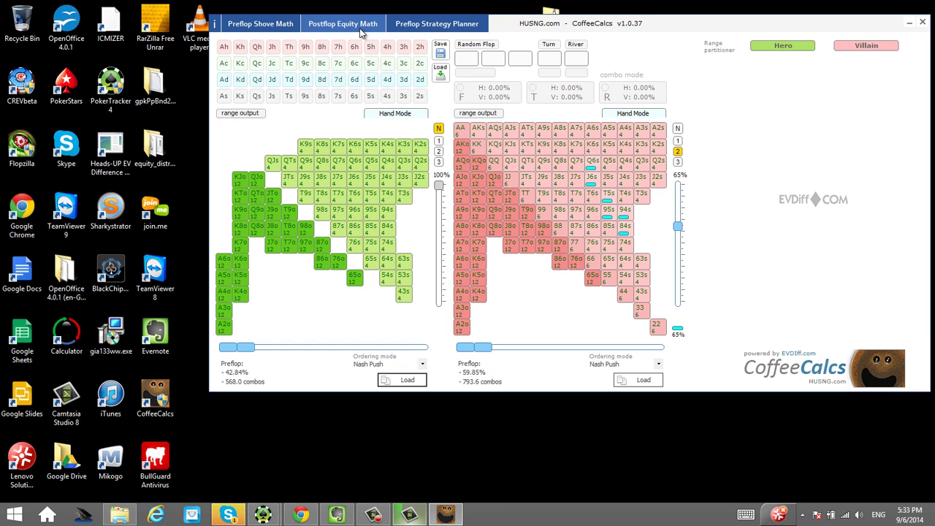
# Switch to Preflop Shove Math to see the 63.80% shove range with 72s at +1.23 chips.
pyautogui.click(262, 24)
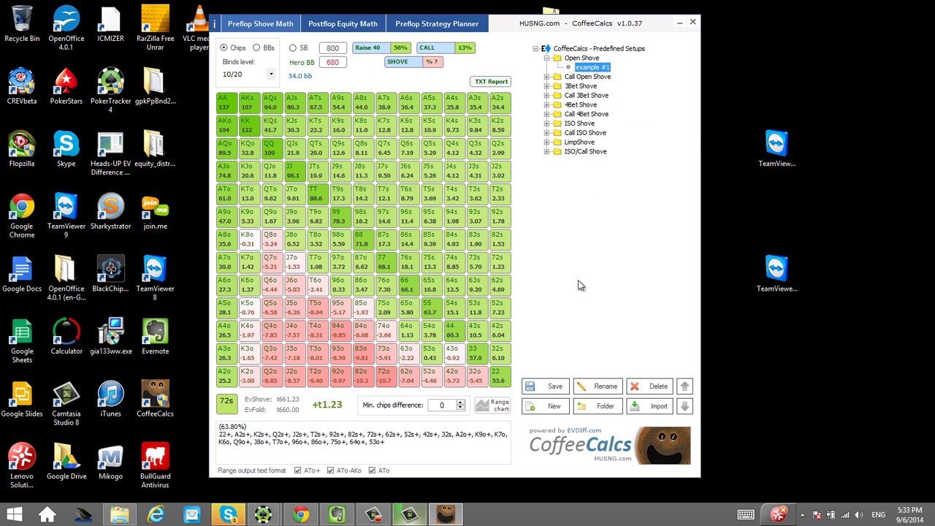